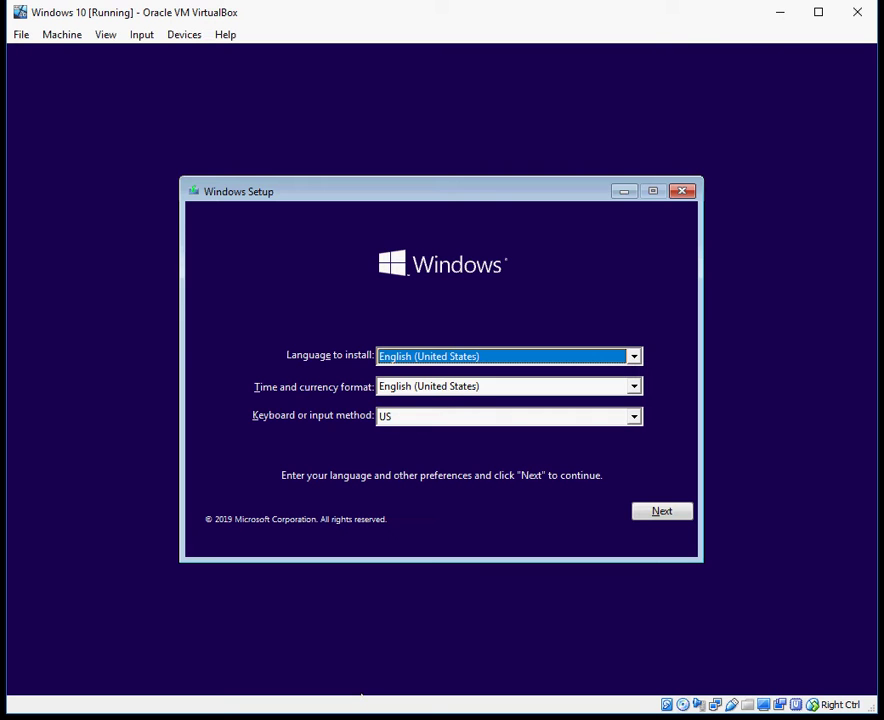
# Bring the Chrome window with the Automatic Repair error image in front of the VM.
pyautogui.hotkey('alt', 'Tab')
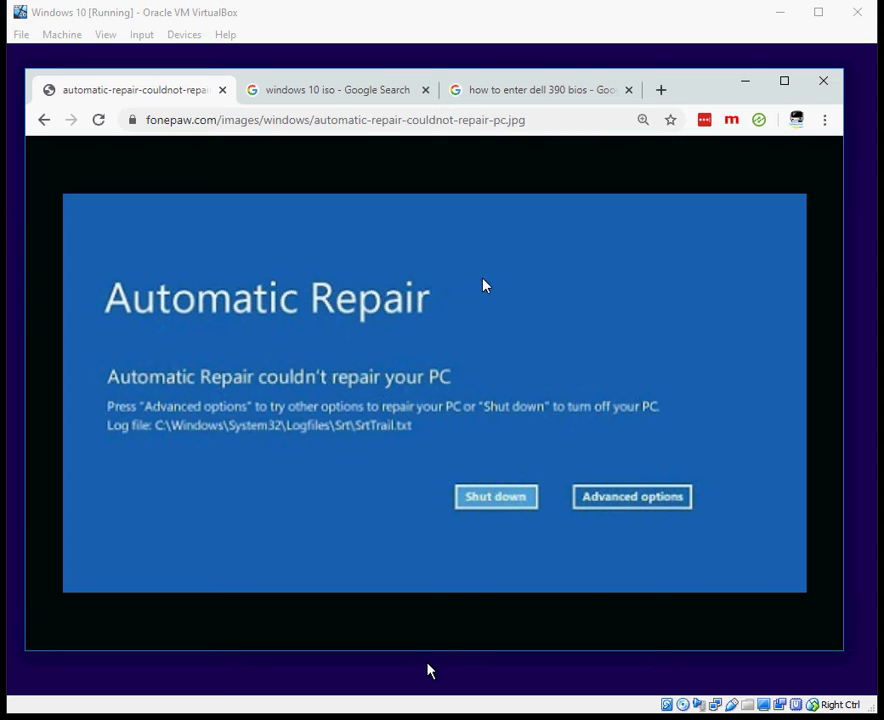
# From the windows 10 iso results, open Microsoft's Download Windows 10 page and get the media creation tool.
pyautogui.click(330, 92)
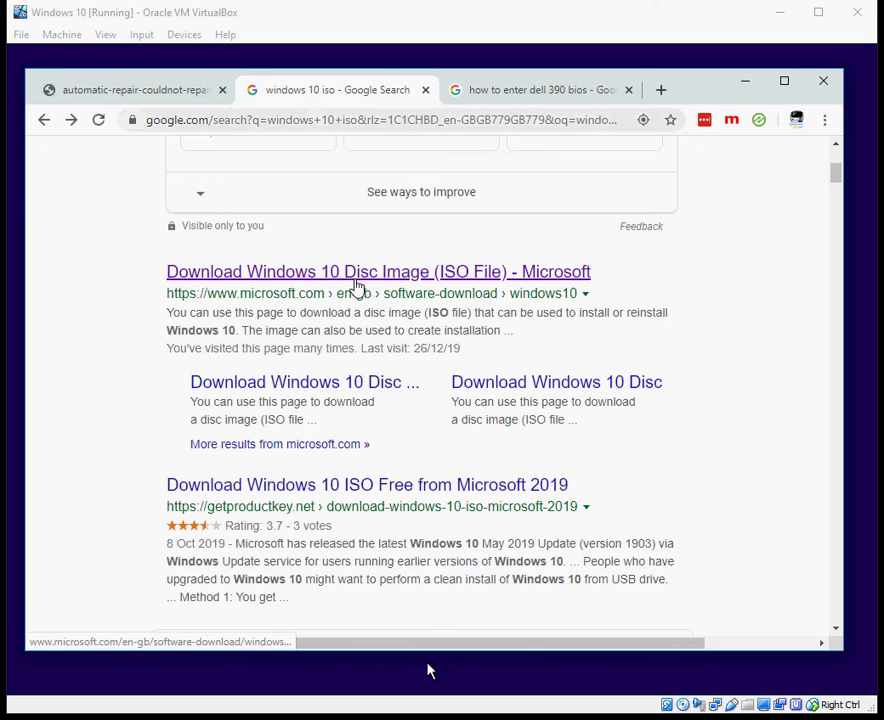
pyautogui.click(352, 280)
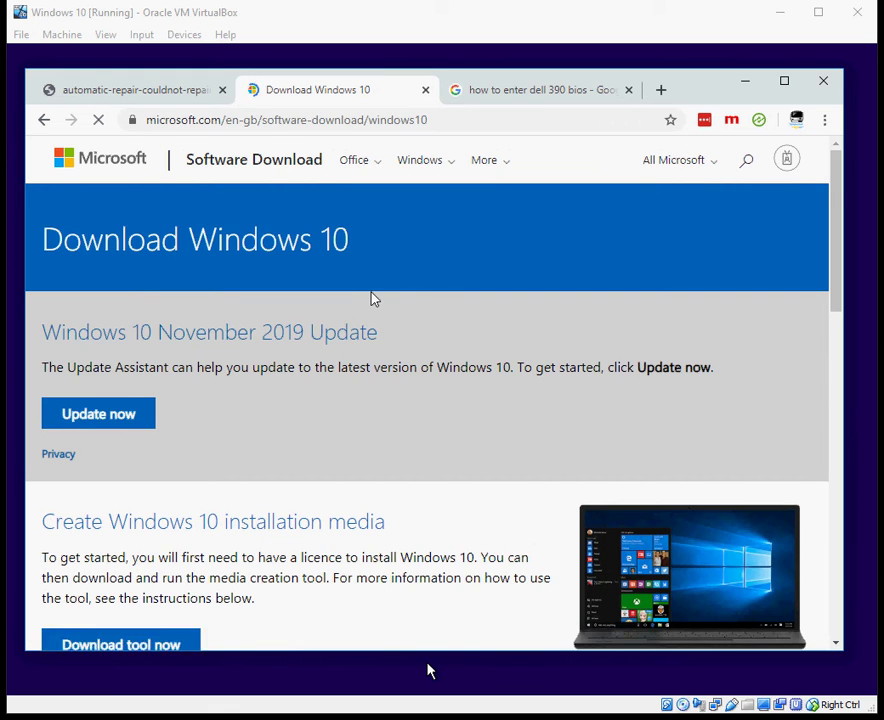
pyautogui.scroll(-3, 372, 298)
pyautogui.click(142, 403)
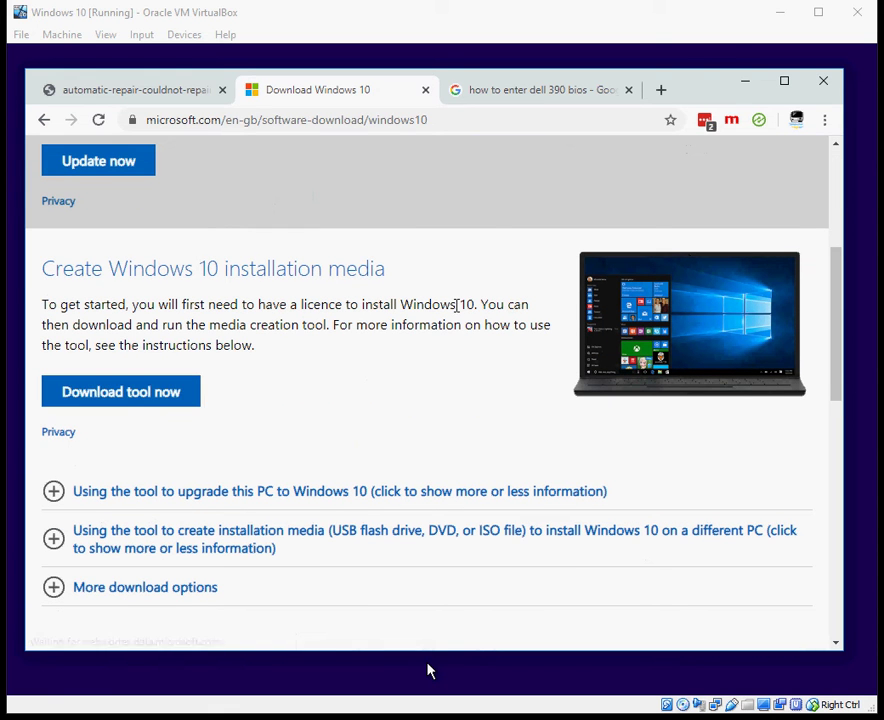
# Check the dell 390 bios results, then go back to the Automatic Repair image.
pyautogui.click(503, 92)
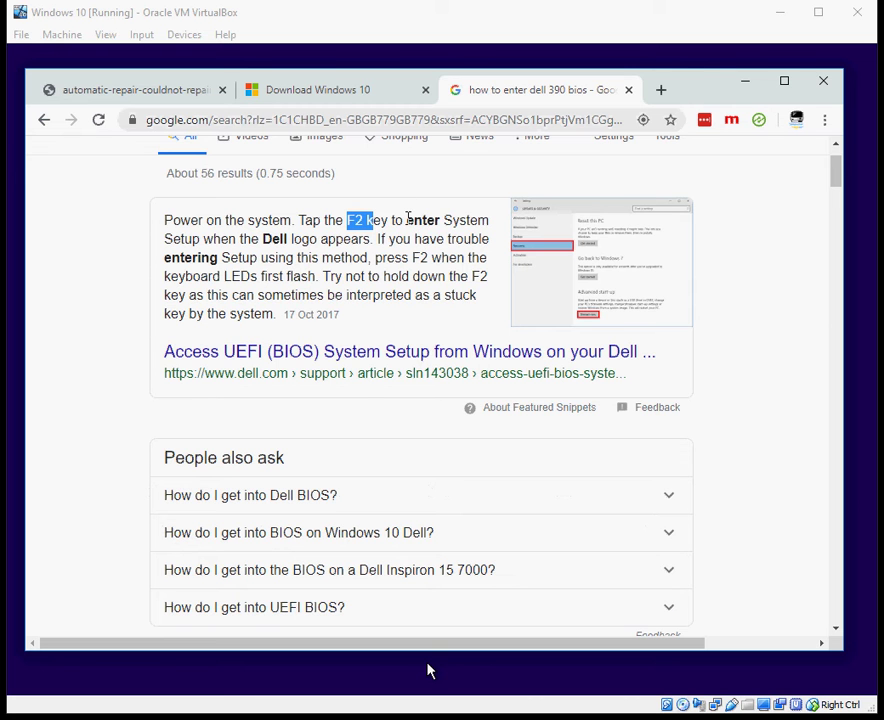
pyautogui.scroll(1, 360, 193)
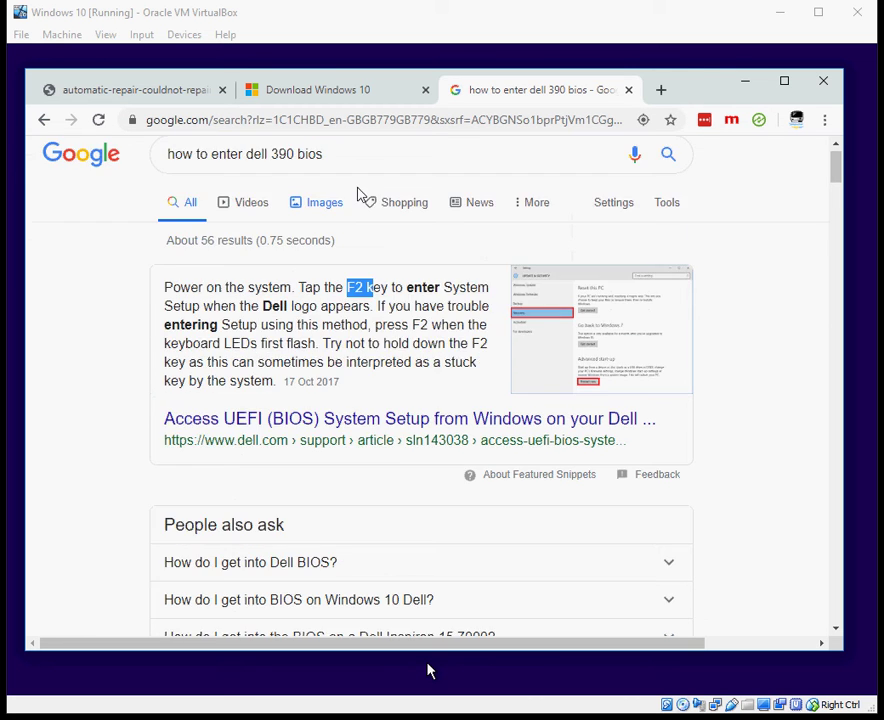
pyautogui.click(142, 96)
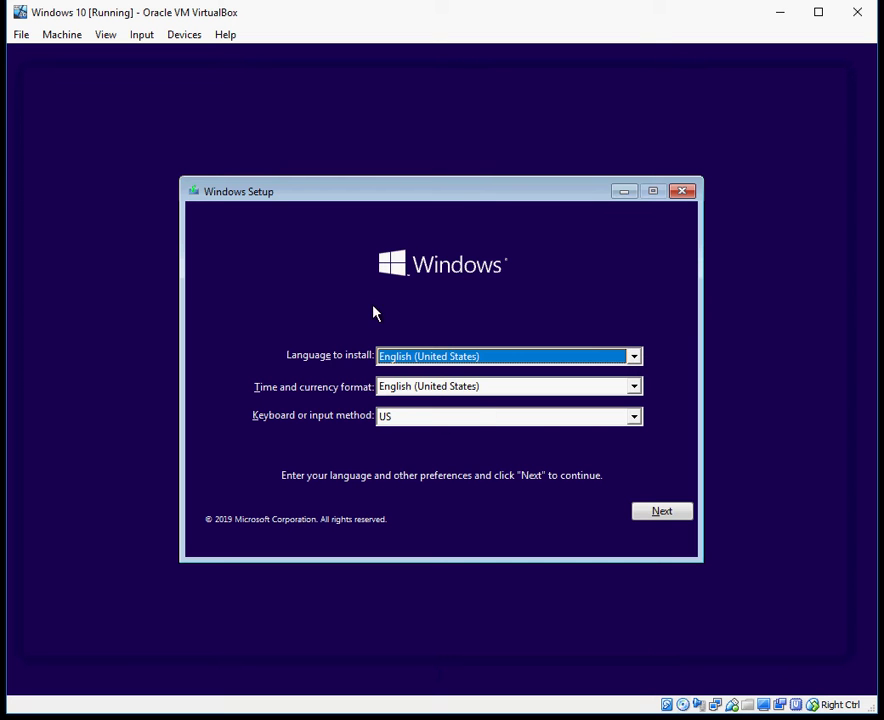
# Accept English (United States) setup, choose Repair your computer, and reach Troubleshoot's Advanced options.
pyautogui.click(675, 517)
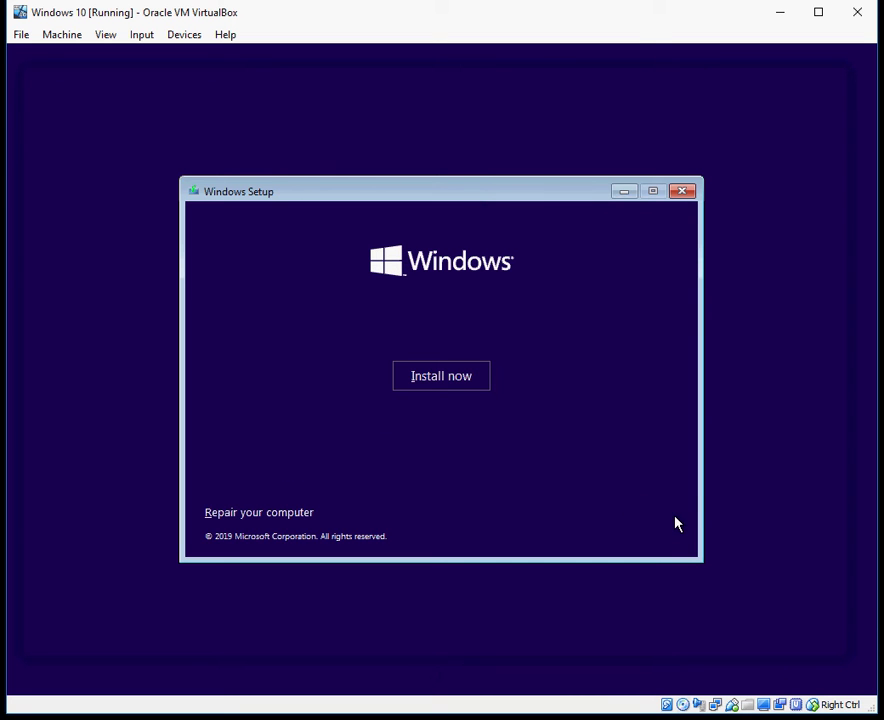
pyautogui.click(271, 518)
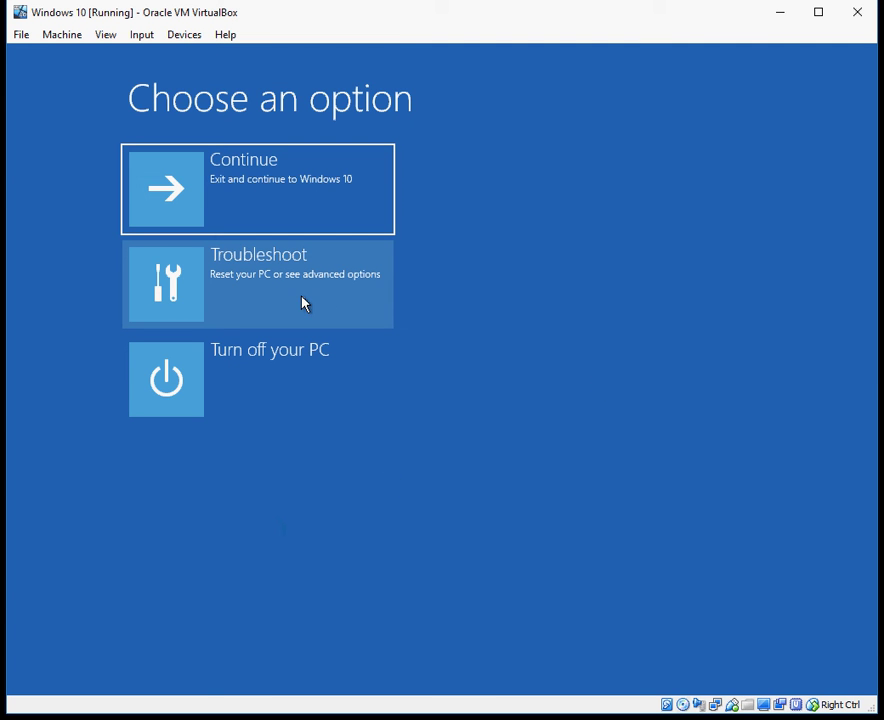
pyautogui.click(285, 297)
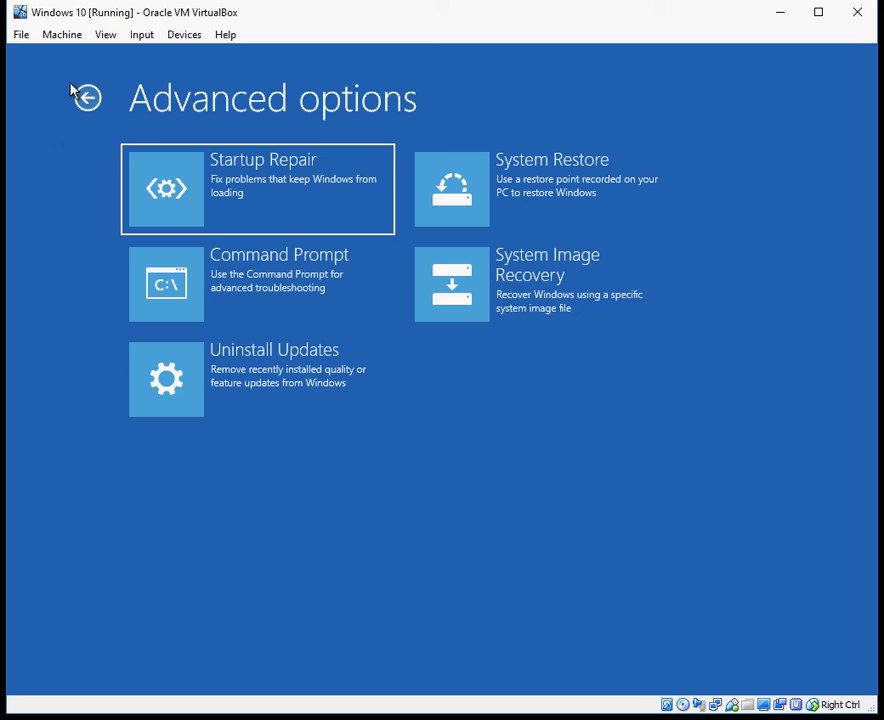
pyautogui.click(97, 102)
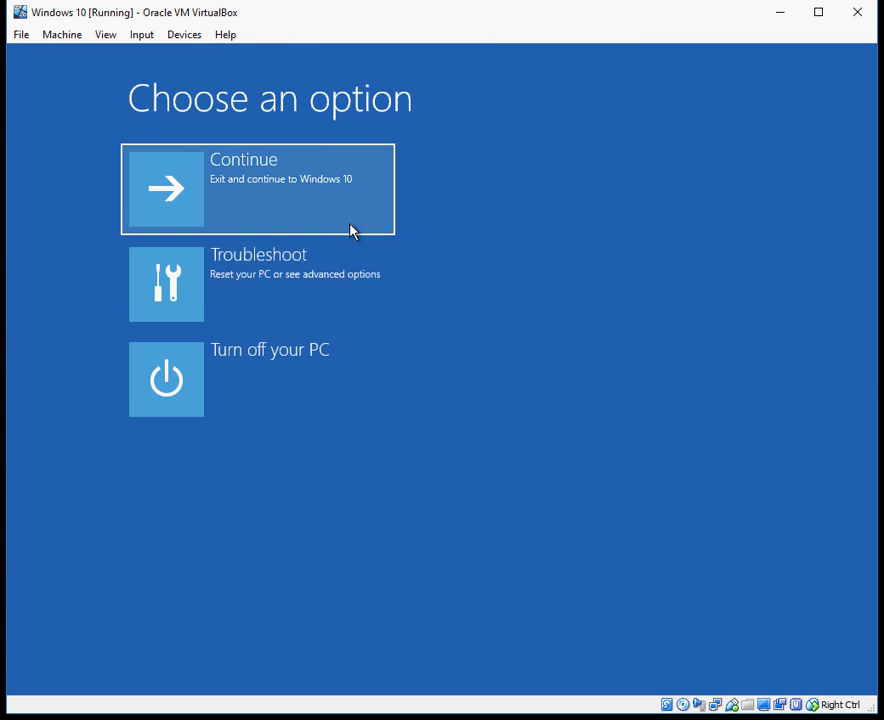
pyautogui.click(302, 277)
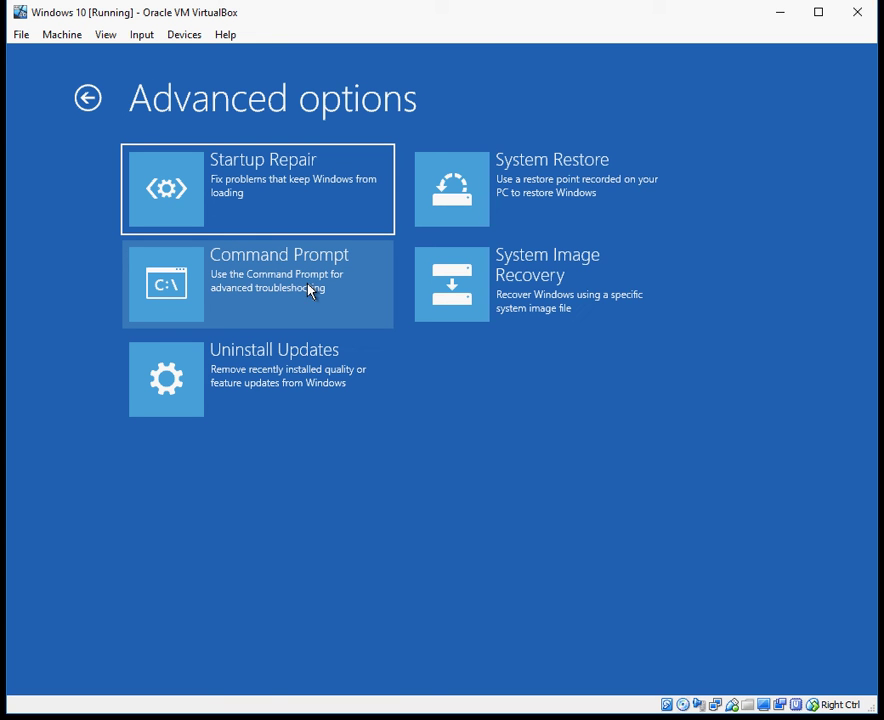
# In the recovery Command Prompt, run chkdsk C: /f /r, then exit once it finishes.
pyautogui.click(250, 272)
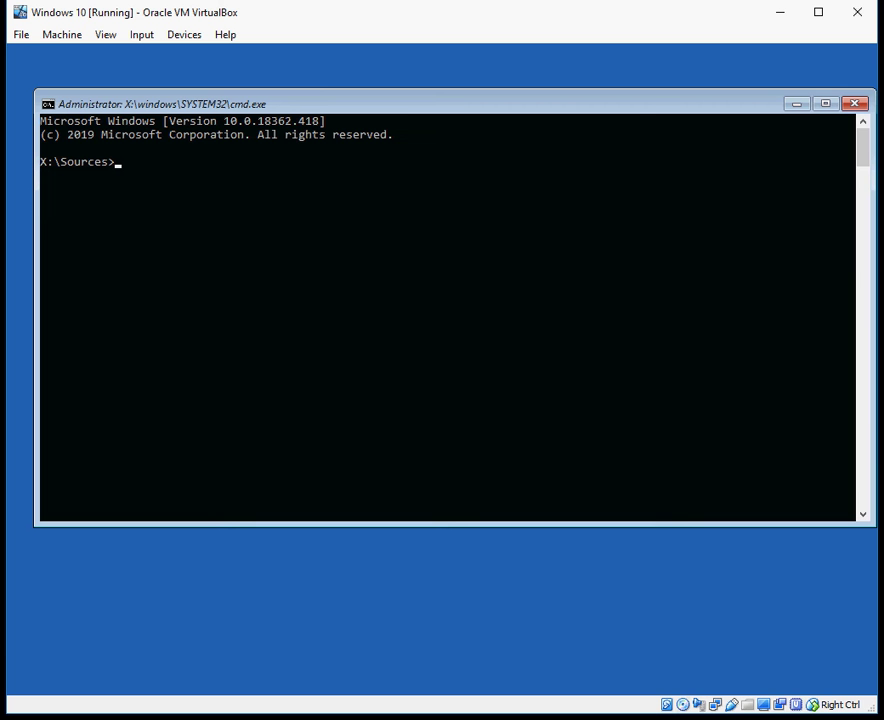
pyautogui.write('chkdsk C: /f /r')
pyautogui.press('Return')
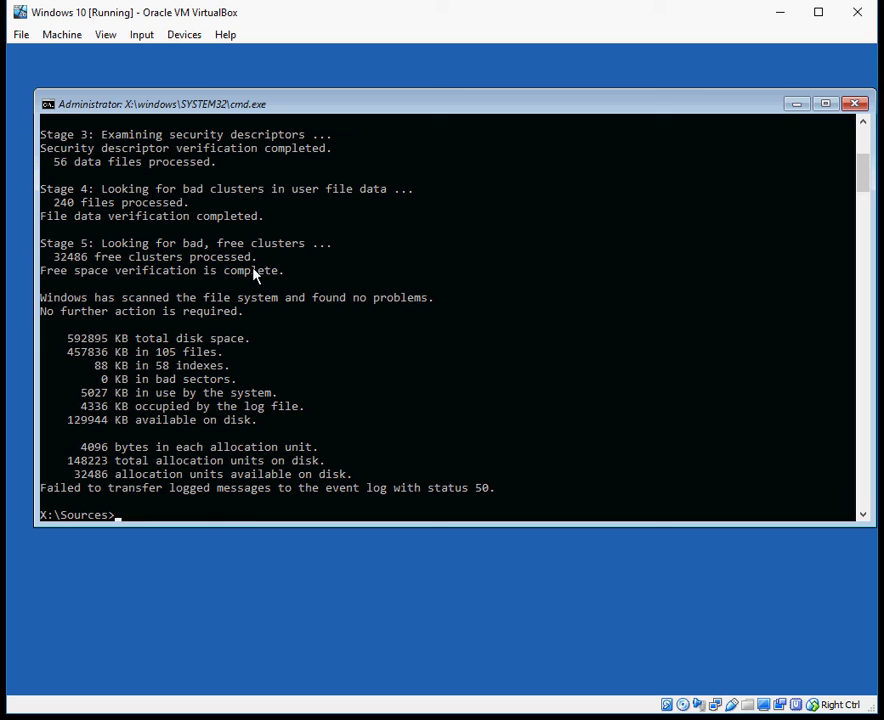
pyautogui.write('exit')
pyautogui.press('Return')
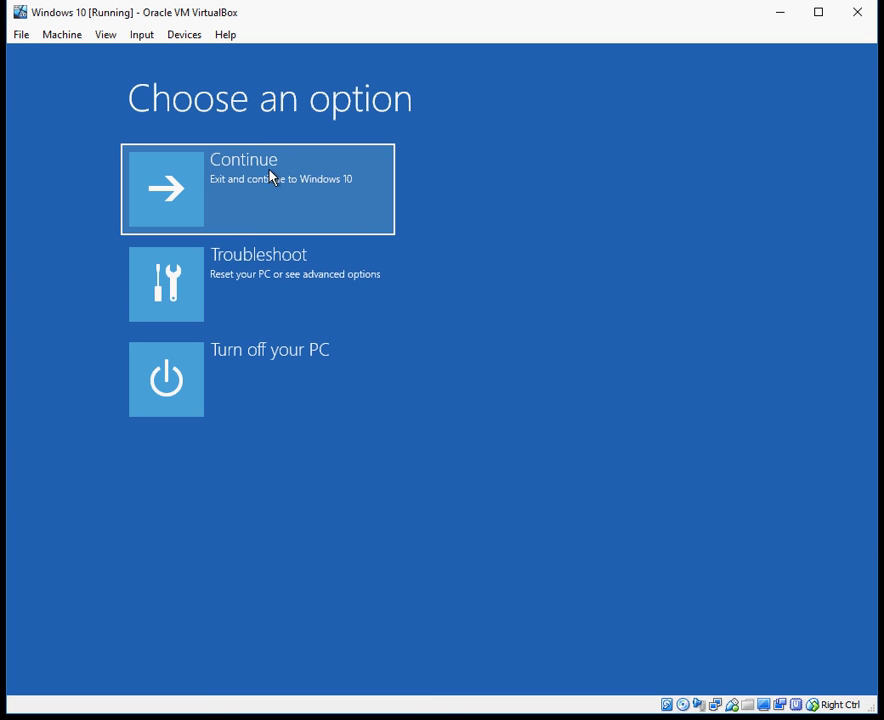
# Reopen Troubleshoot > Command Prompt and run bootrec /fixmbr successfully.
pyautogui.click(297, 273)
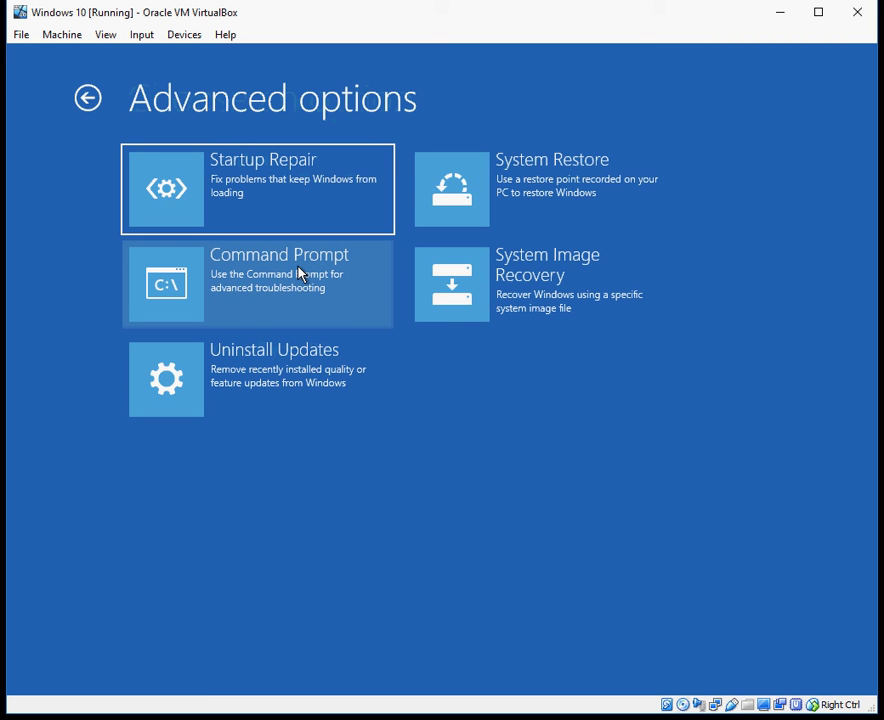
pyautogui.click(298, 273)
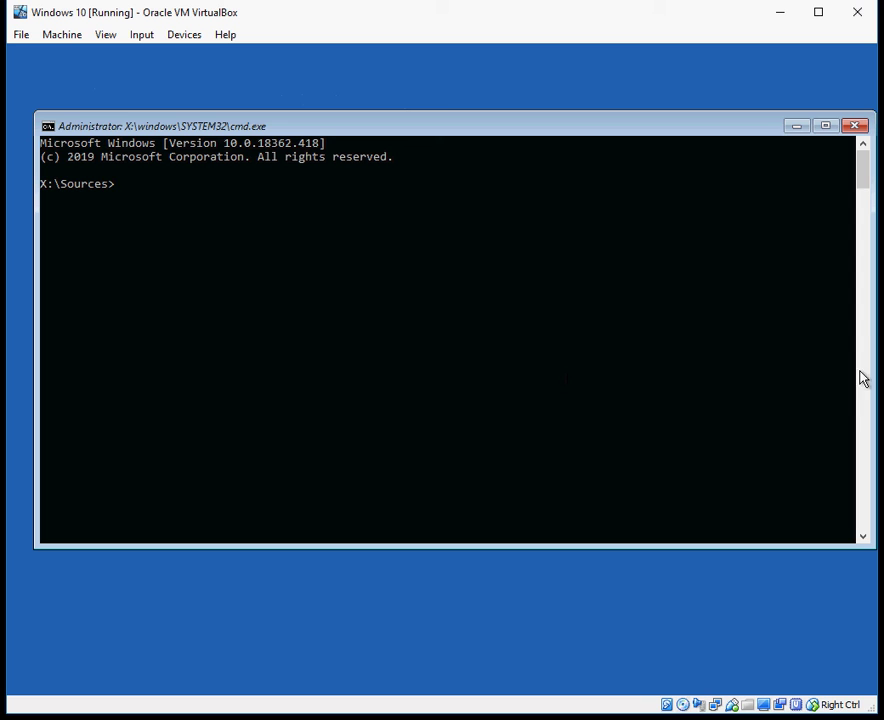
pyautogui.write('bootrec /fixmbr')
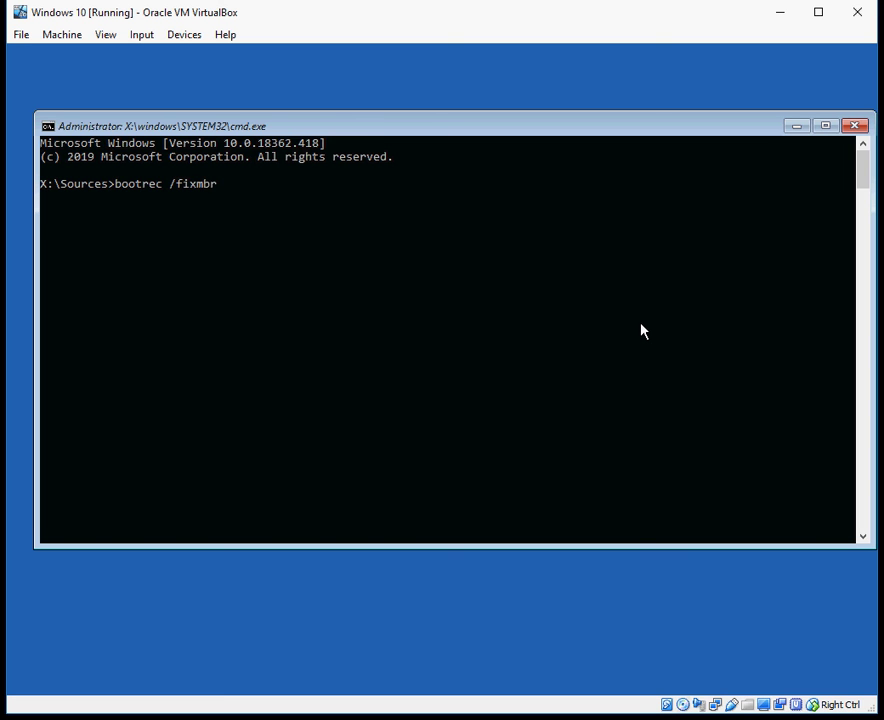
pyautogui.press('Return')
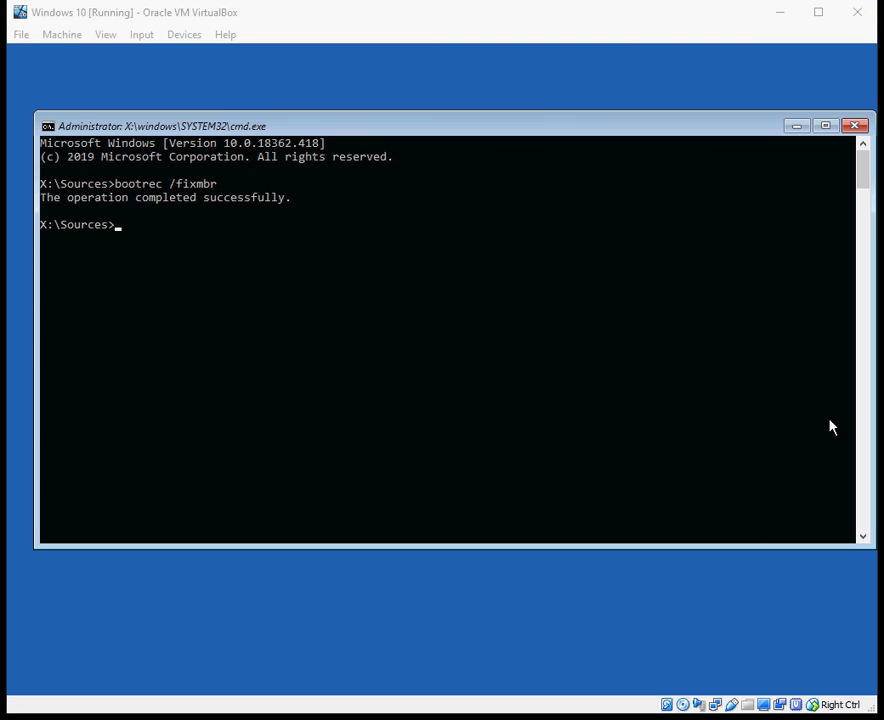
# Run bootrec /rebuildbcd in the console, then cancel its disk scan with Ctrl+C.
pyautogui.click(648, 237)
pyautogui.press('Escape')
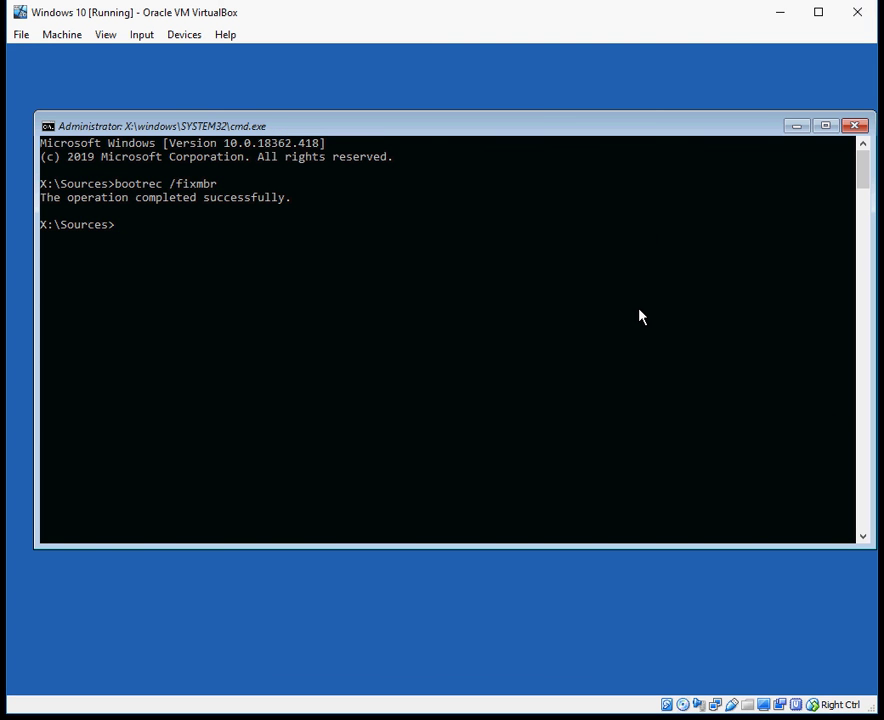
pyautogui.write('bootrec /rebuil')
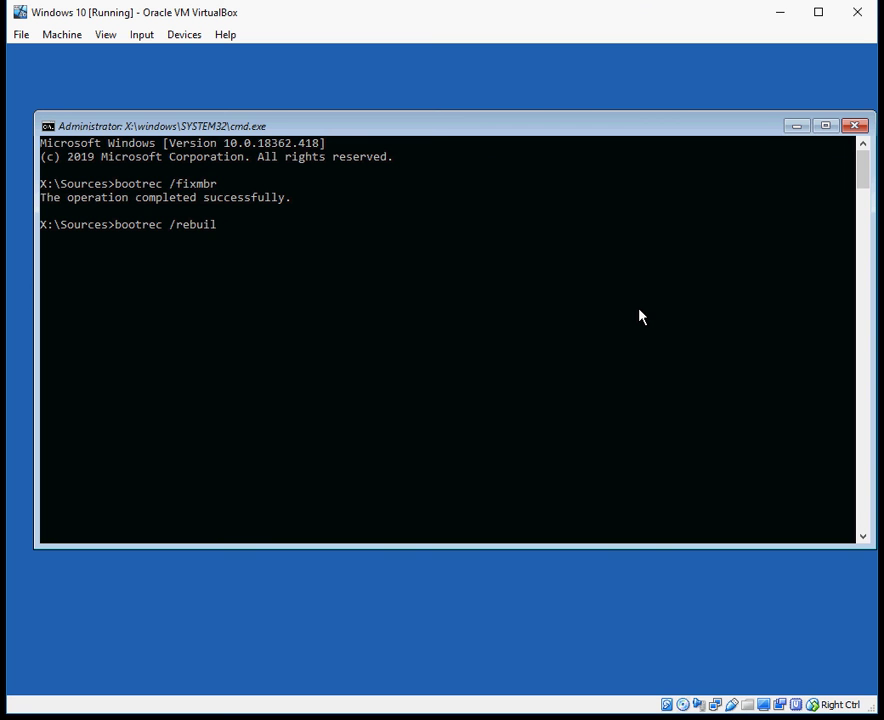
pyautogui.write('dbcd')
pyautogui.press('Return')
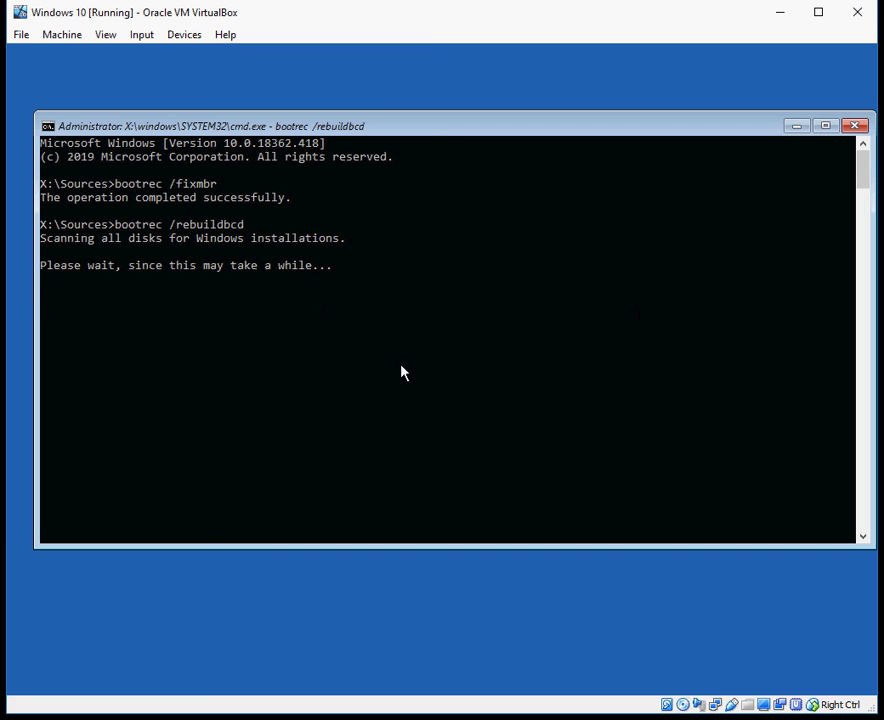
pyautogui.hotkey('ctrl', 'c')
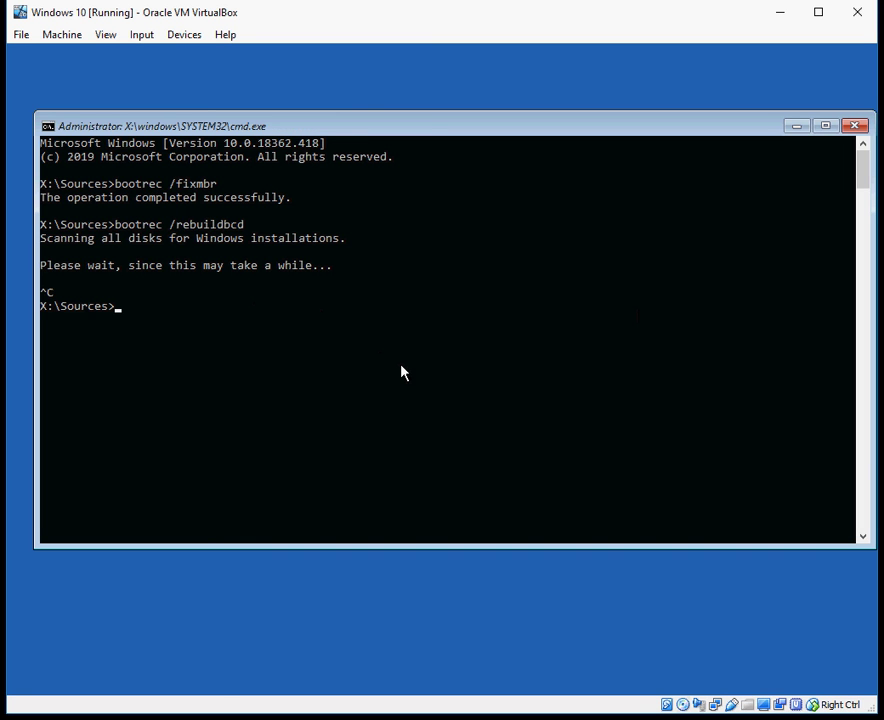
# Run exit to close the console and return to Choose an option.
pyautogui.write('exit')
pyautogui.press('Return')
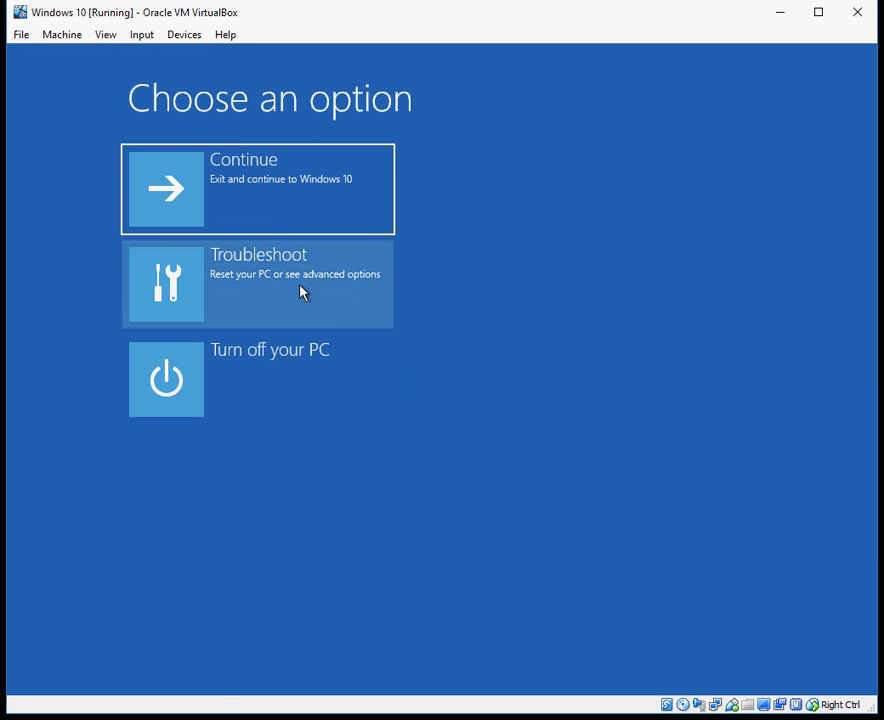